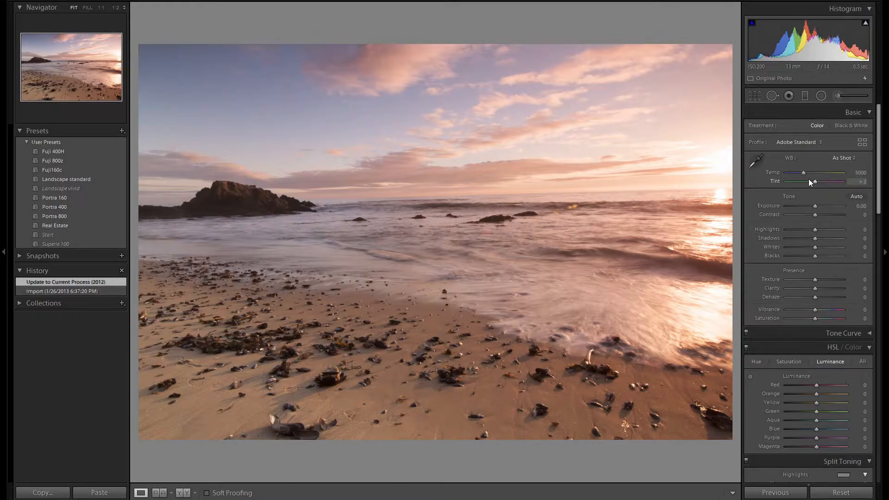
Cool the photo's white balance by setting the temperature to 4008
left_click_drag(803, 174, 803, 174)
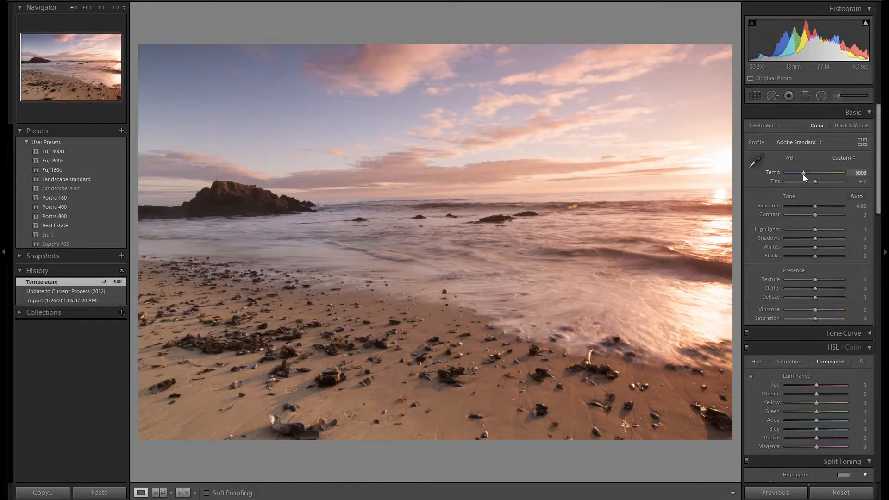
key("shift+Down")
key("shift+Down")
key("shift+Down")
key("shift+Down")
key("shift+Down")
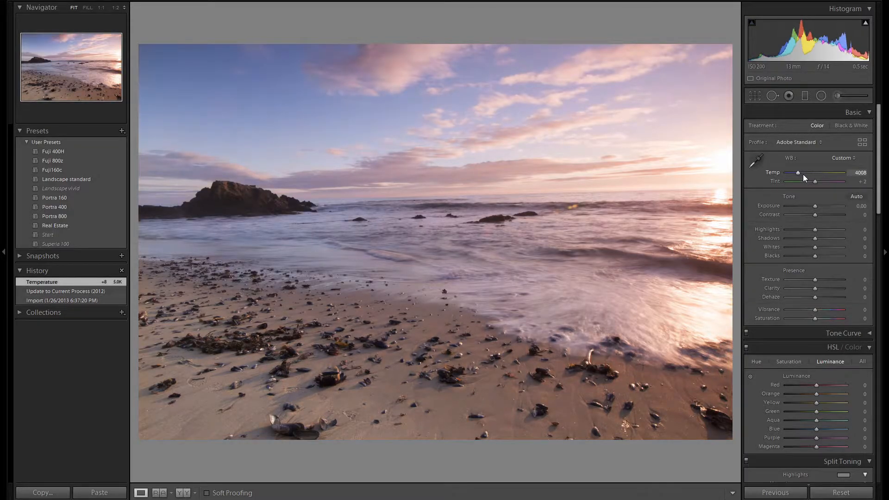
key("shift+Down")
key("shift+Down")
key("shift+Down")
key("shift+Down")
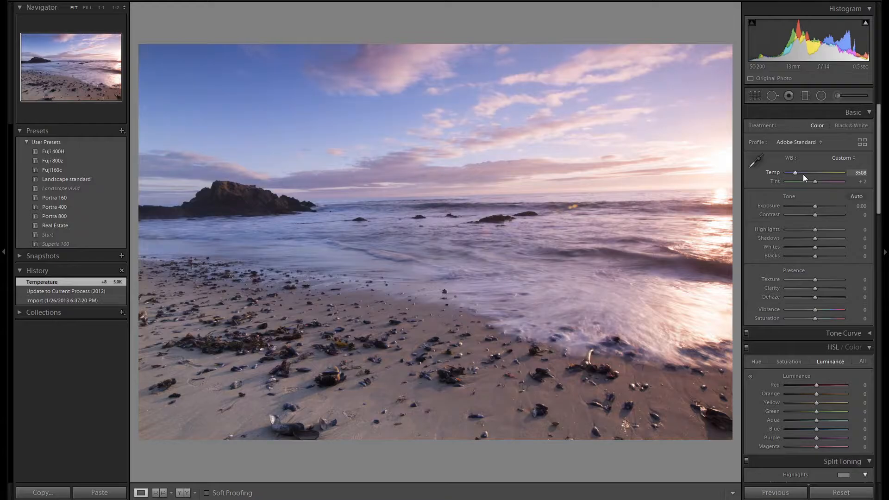
key("shift+Up")
key("shift+Up")
key("shift+Up")
key("shift+Up")
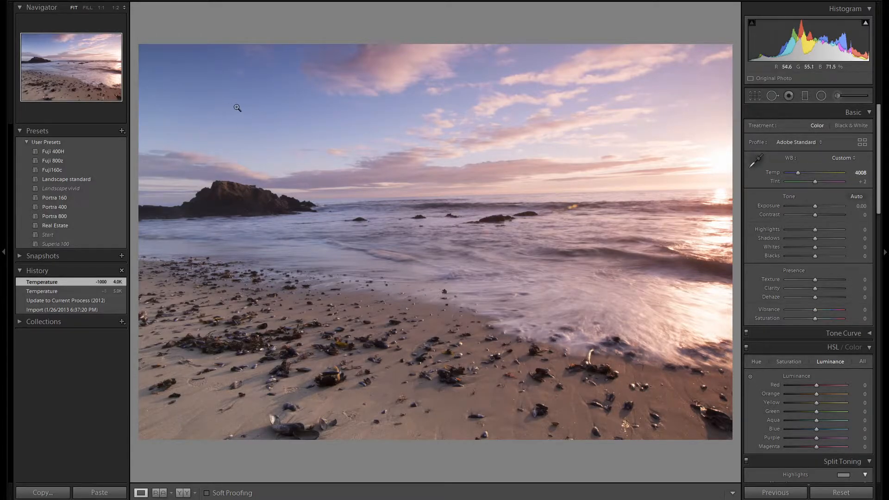
Enable Constrain Crop in the transform settings and rotate the photo by +1.4 to level the horizon
scroll(846, 355, "down", 15)
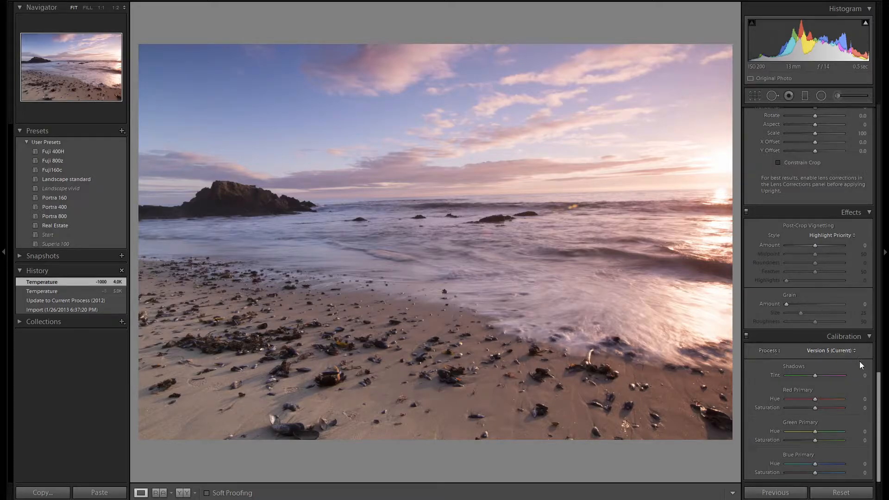
scroll(866, 356, "up", 3)
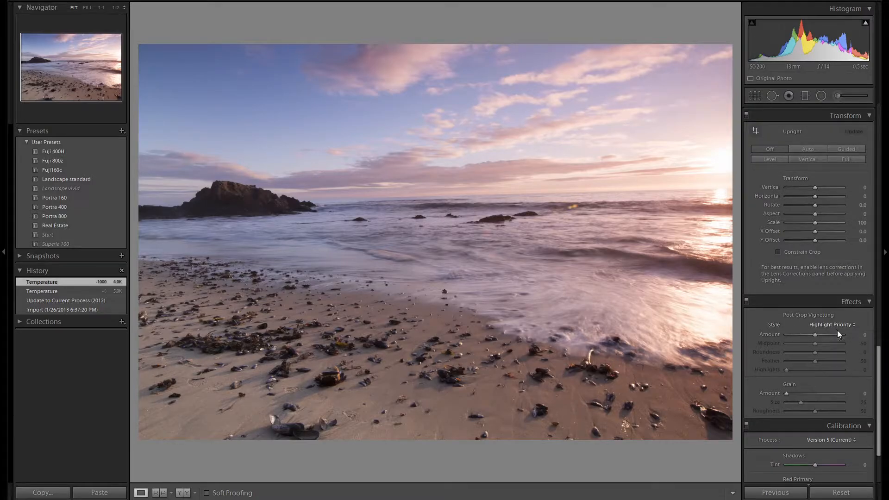
scroll(853, 357, "up", 3)
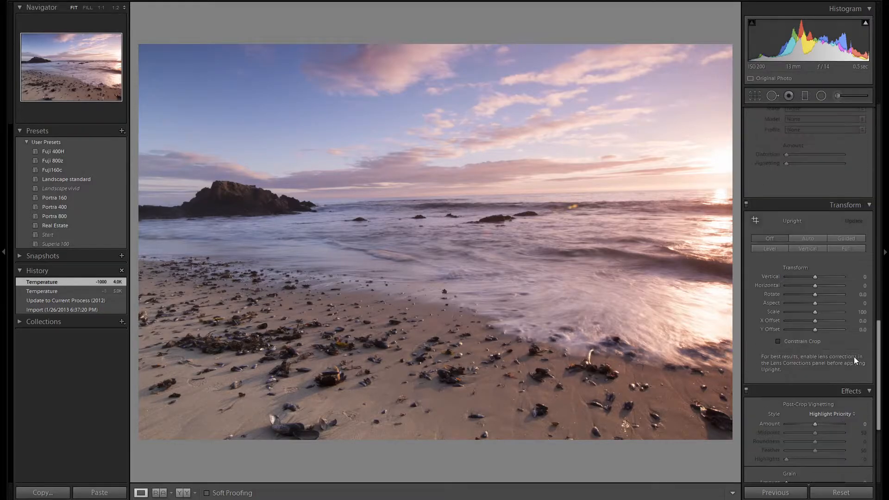
left_click(816, 343)
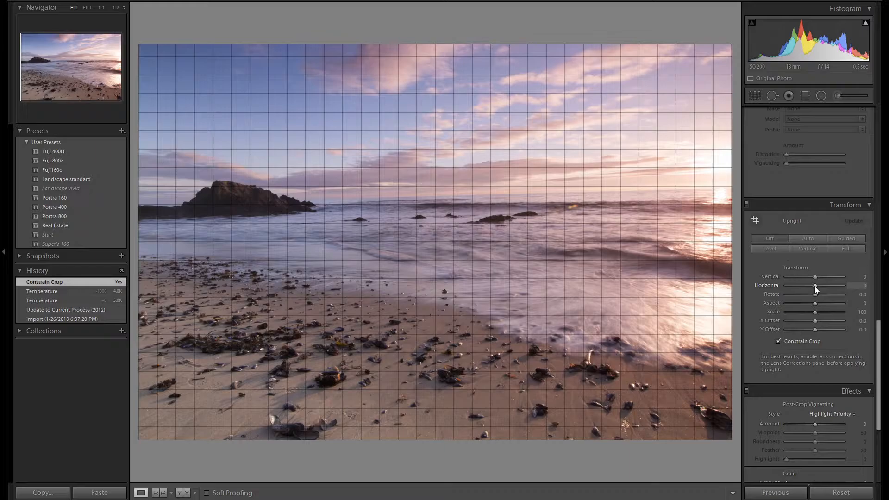
left_click_drag(814, 286, 814, 286)
left_click_drag(816, 295, 816, 295)
Enable Remove Chromatic Aberration and Profile Corrections in the lens correction settings
scroll(824, 333, "up", 3)
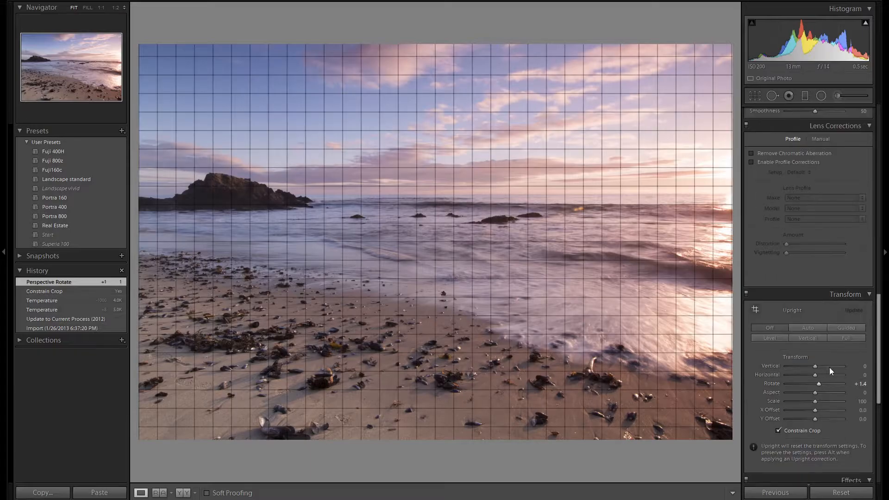
left_click(811, 157)
left_click(812, 160)
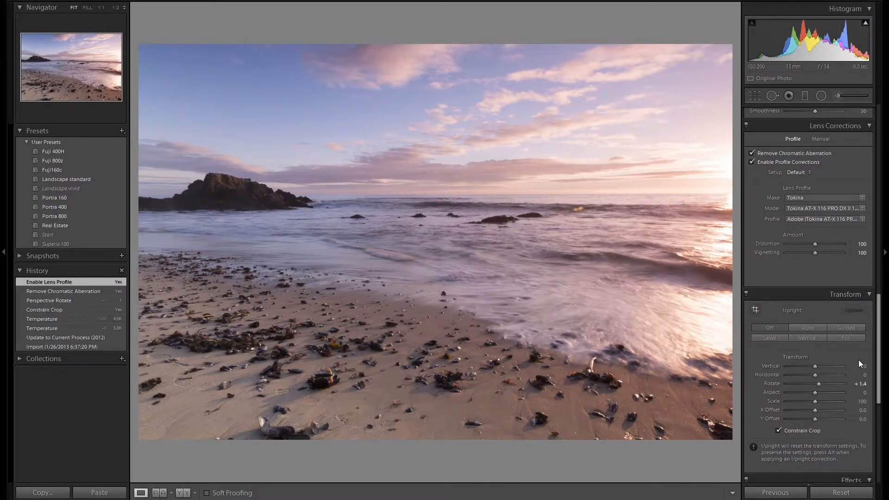
Set the sharpening amount to 100
scroll(858, 360, "up", 5)
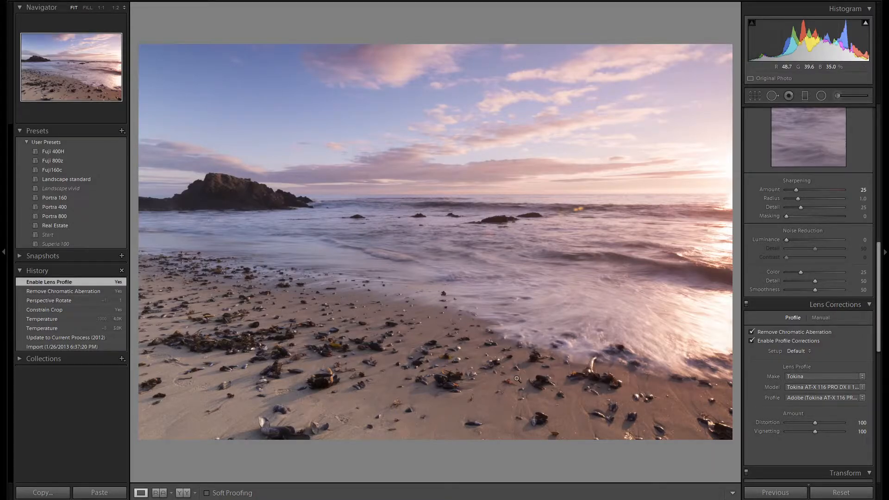
key("i")
scroll(857, 347, "up", 3)
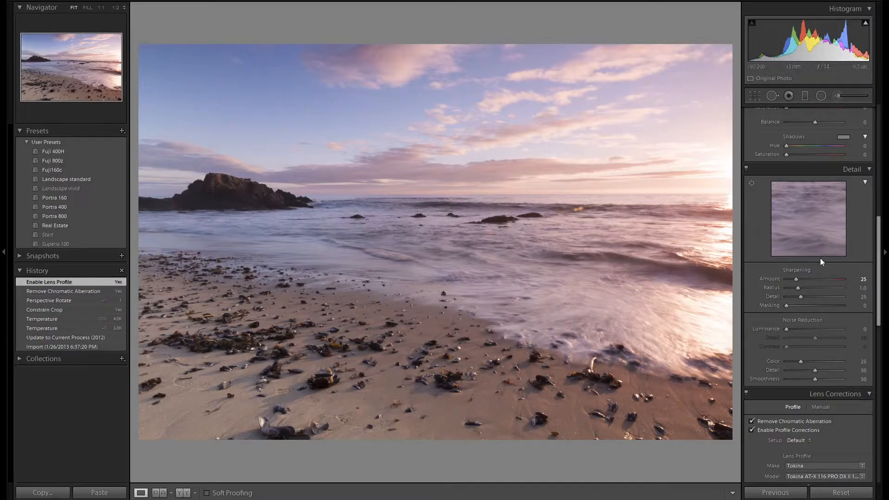
left_click(861, 280)
type("100")
key("Return")
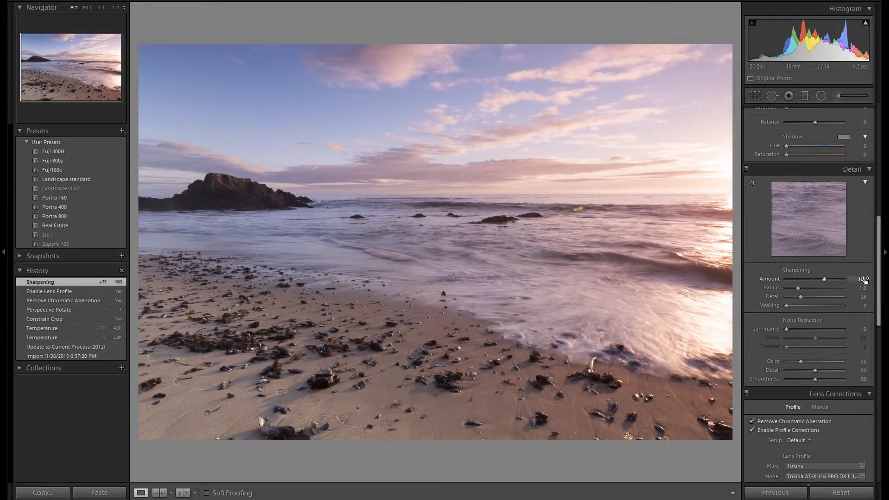
Set the sharpening masking to 70, using the black-and-white mask preview to judge the edges
key("alt")
left_click(788, 306, "alt")
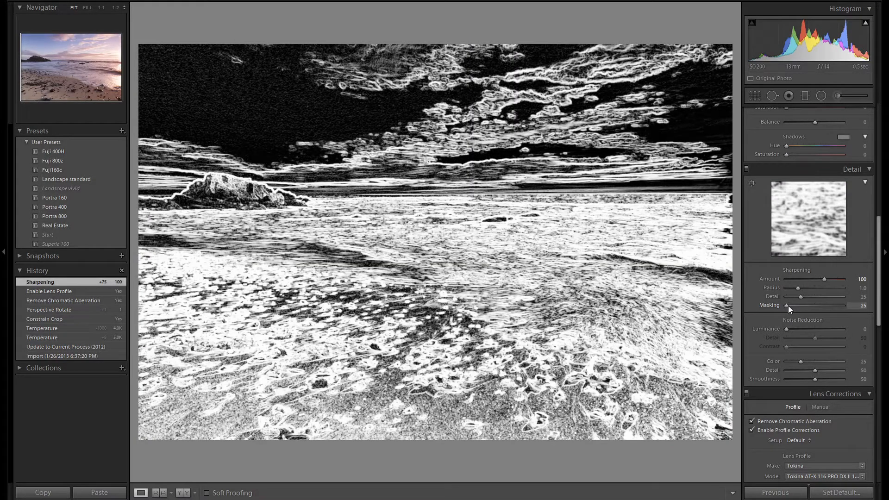
mouse_move(788, 305)
left_mouse_down()
mouse_move(816, 306)
mouse_move(787, 306)
left_mouse_up()
Lower the Highlights in the basic tone settings to -100
scroll(873, 314, "up", 5)
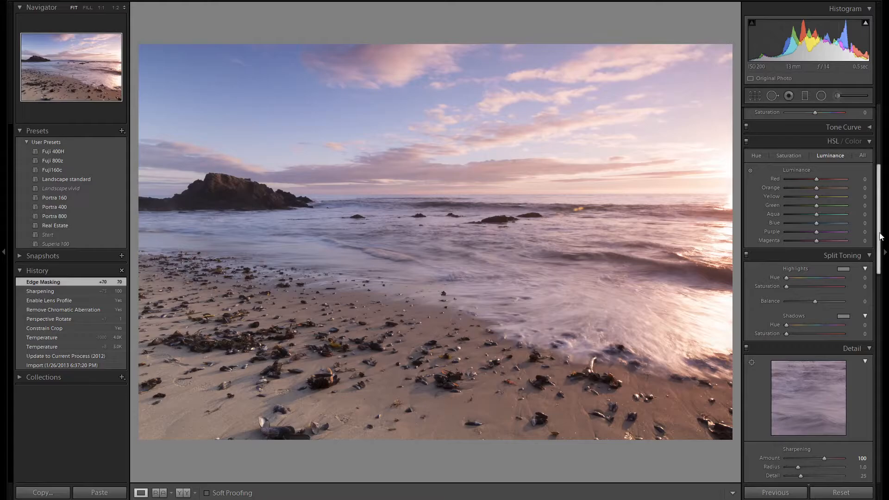
scroll(879, 216, "up", 3)
left_click_drag(881, 215, 881, 178)
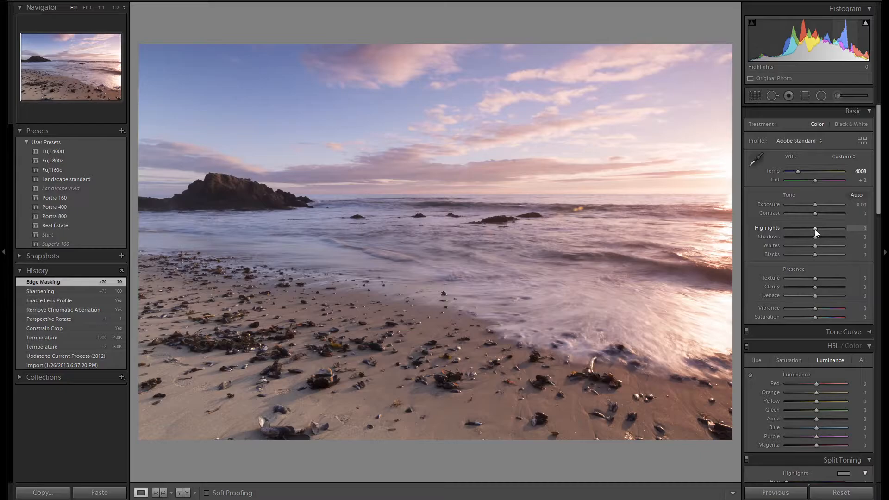
scroll(814, 229, "down", 13)
scroll(815, 229, "down", 7)
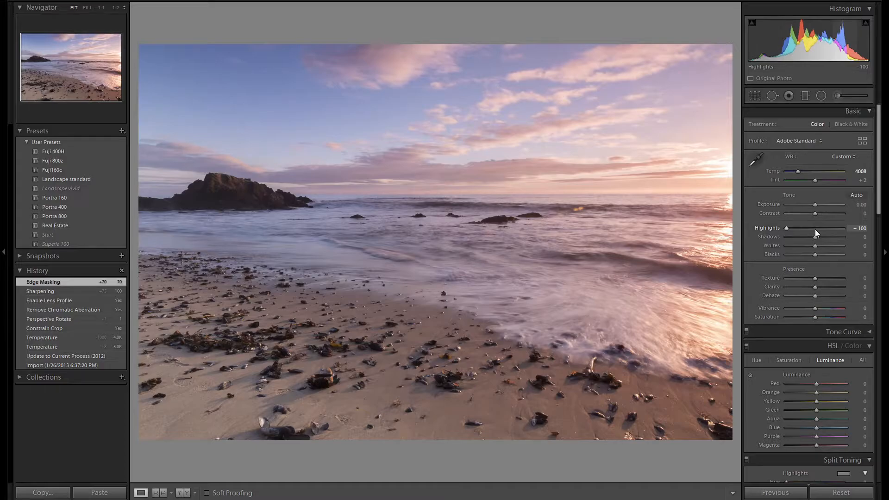
Raise the Shadows to +100 and bring them back to +70
scroll(814, 238, "up", 14)
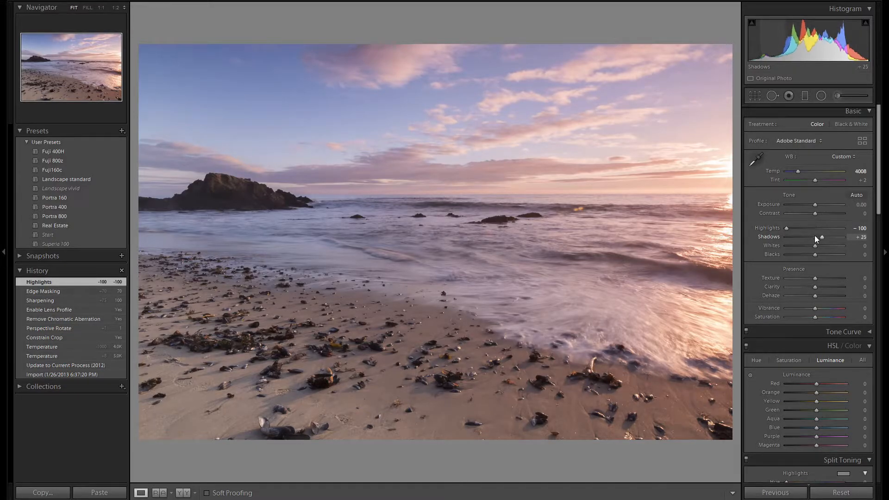
scroll(814, 238, "up", 6)
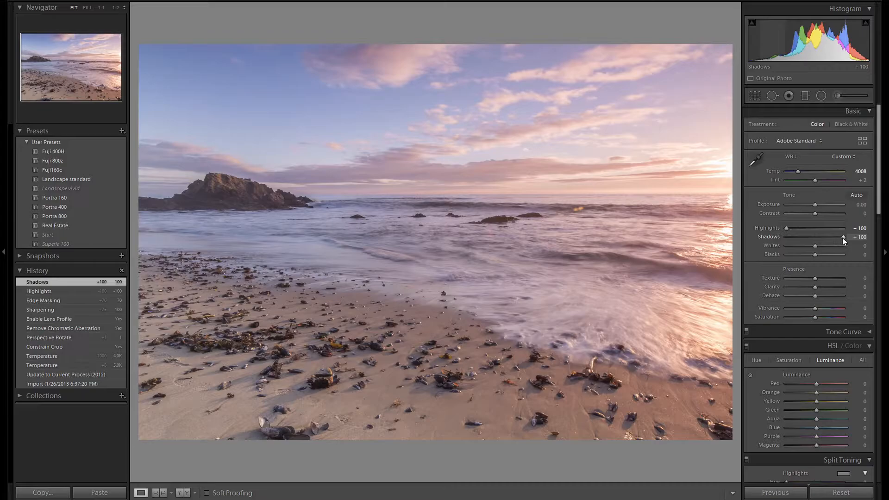
scroll(843, 238, "down", 6)
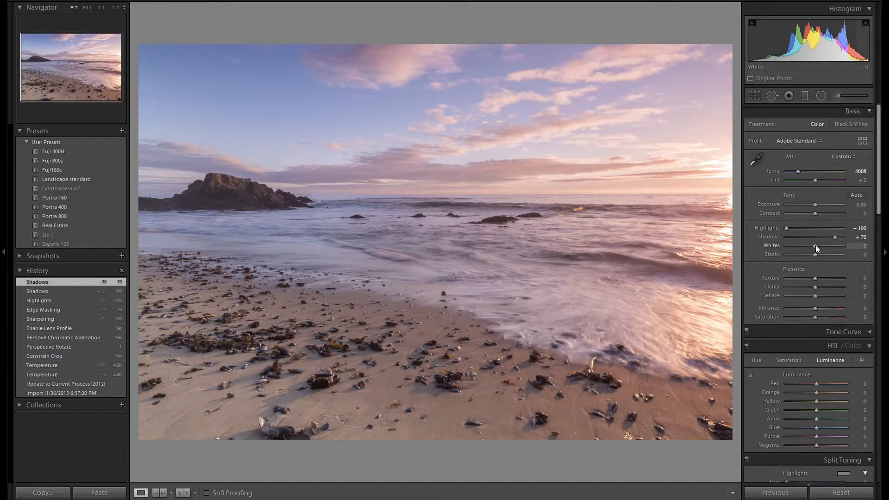
Set the Whites to +10 and the Blacks to -15
scroll(815, 245, "up", 3)
scroll(815, 245, "down", 1)
scroll(815, 245, "up", 1)
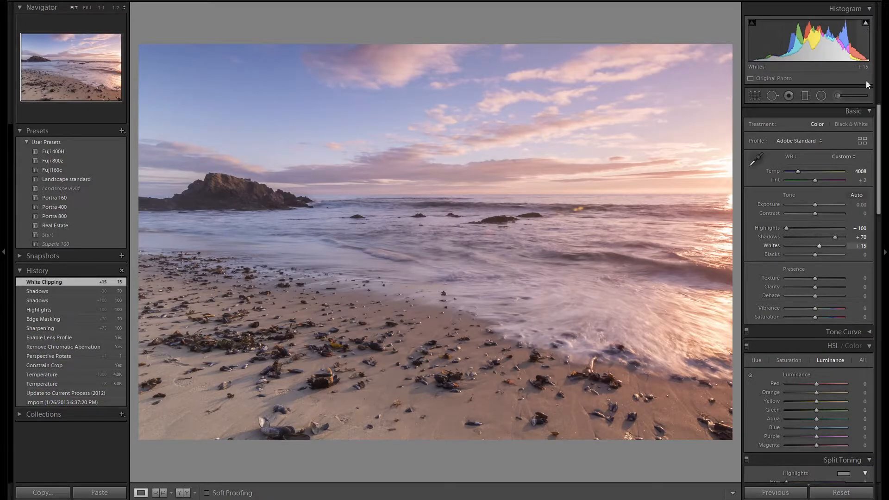
scroll(818, 245, "down", 1)
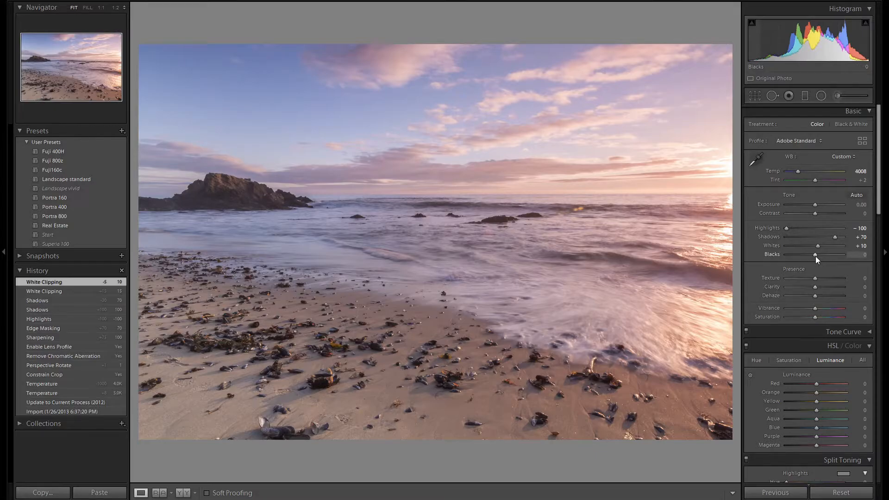
scroll(815, 256, "down", 3)
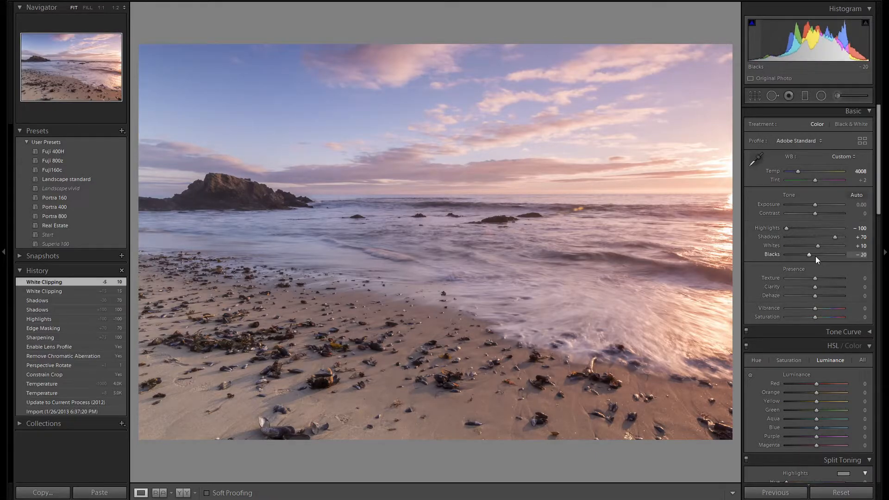
key("Up")
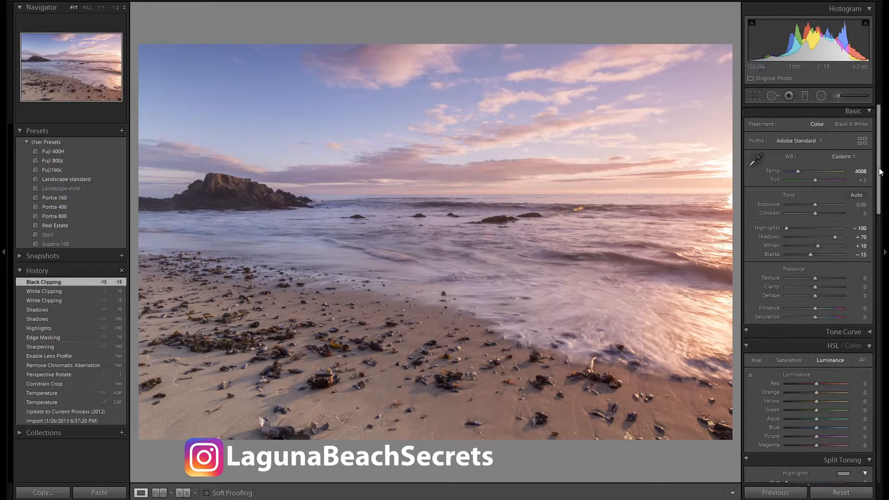
Darken the blues by setting the HSL Blue luminance to -25
scroll(818, 264, "down", 5)
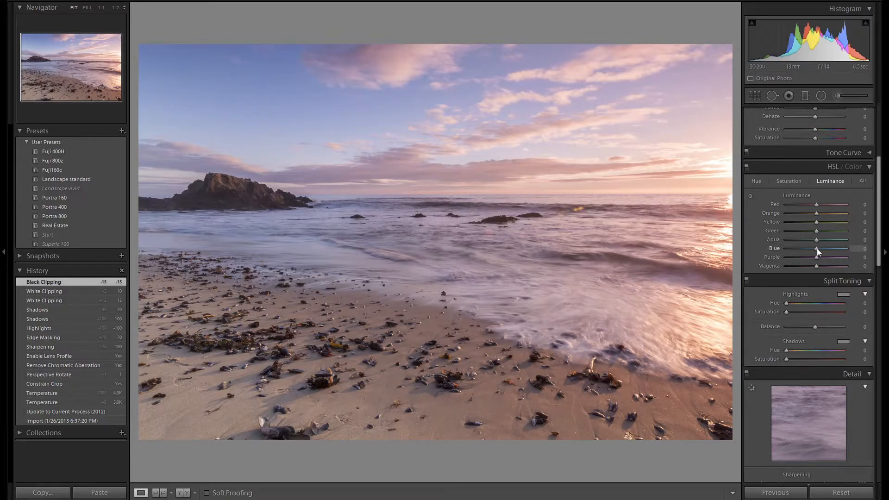
key("Down")
key("Down")
key("Down")
key("Down")
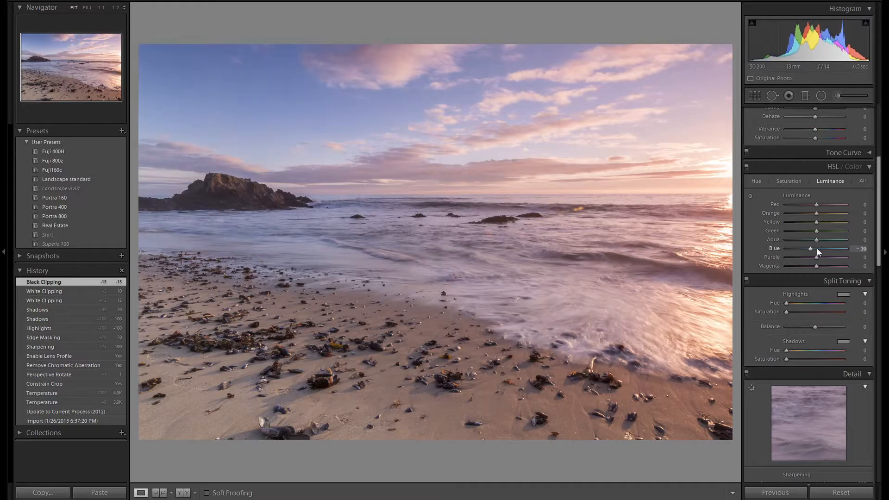
key("Down")
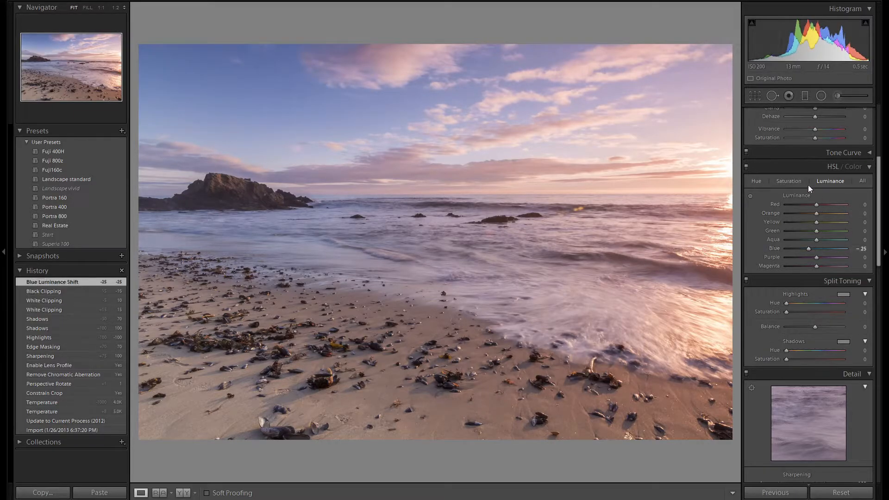
Set the HSL Blue saturation to +20
left_click(792, 180)
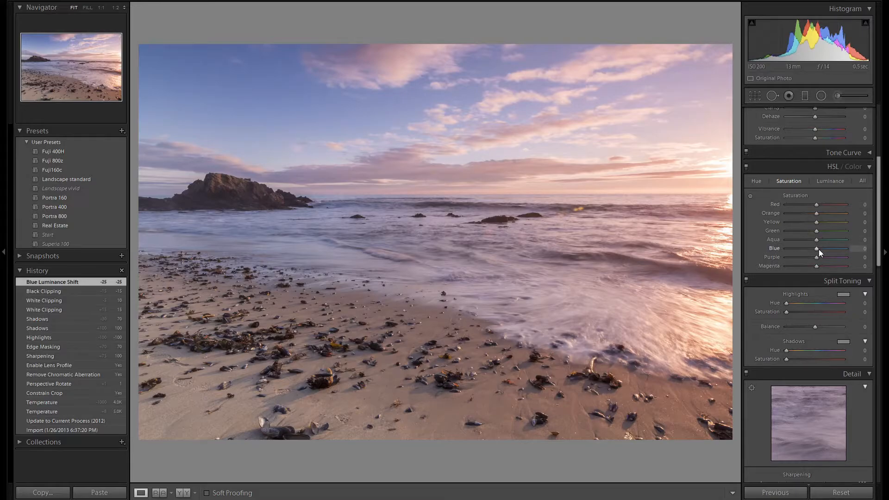
key("Up")
key("Up")
key("Up")
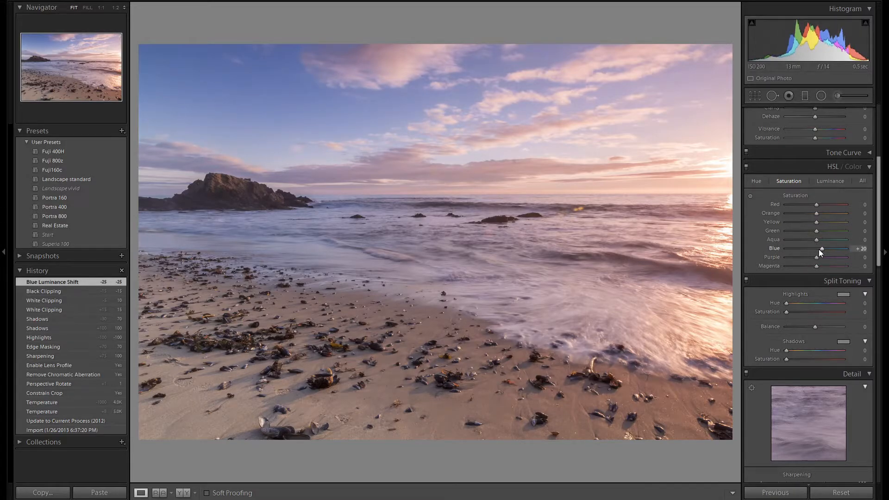
key("Up")
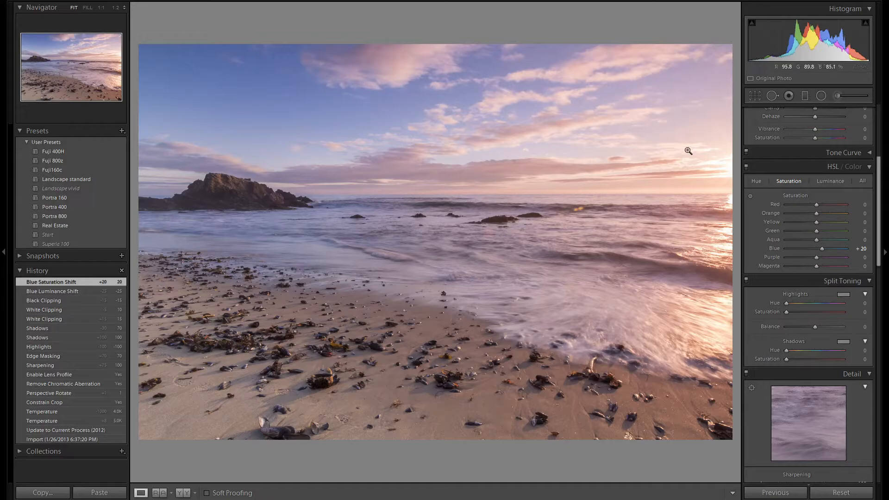
Choose a warm split-toning color for the highlights with hue 34 and saturation 0%
scroll(828, 271, "down", 3)
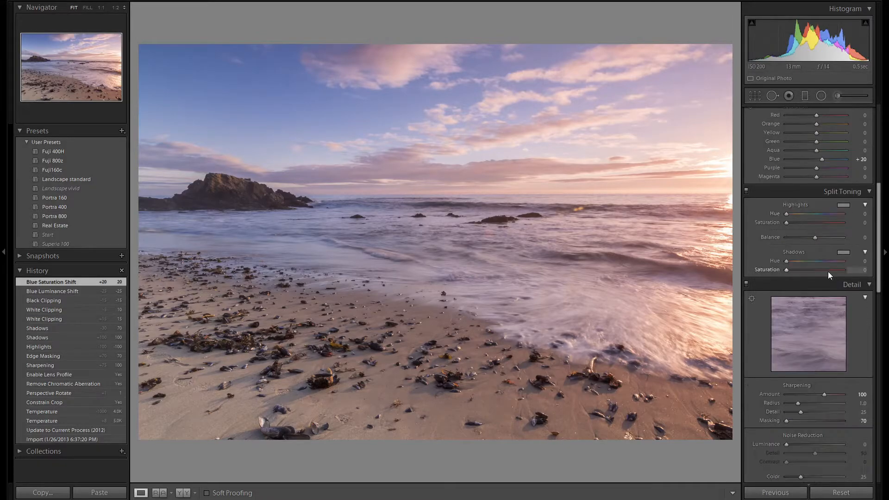
left_click(844, 205)
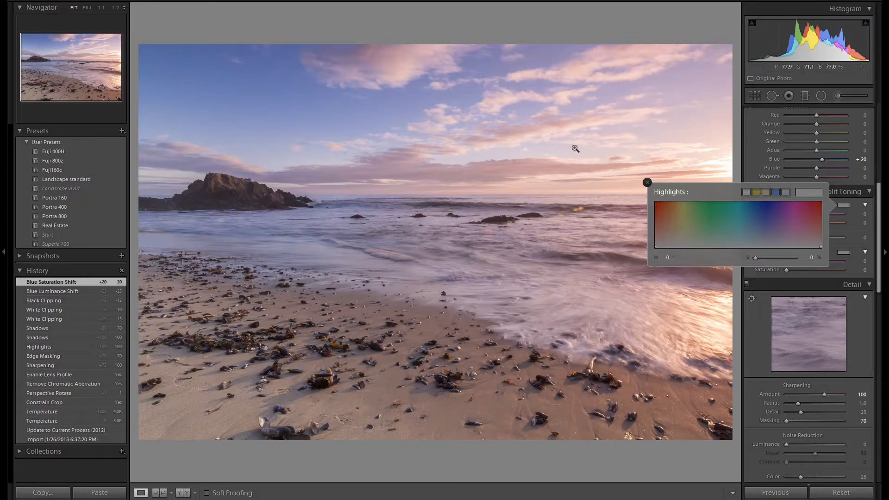
left_click(668, 240)
mouse_move(669, 240)
left_mouse_down()
mouse_move(684, 233)
mouse_move(671, 232)
mouse_move(670, 248)
left_mouse_up()
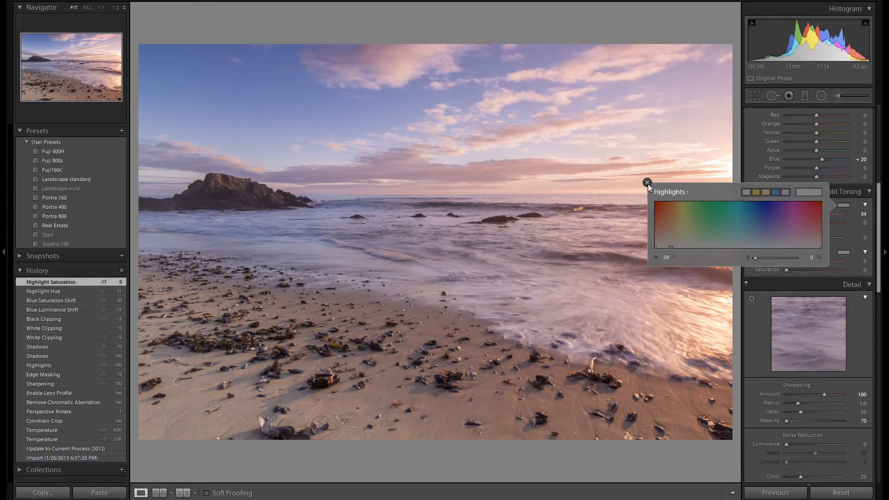
left_click(647, 183)
Choose a blue split-toning color for the shadows with hue 237 and saturation 0%
left_click(844, 253)
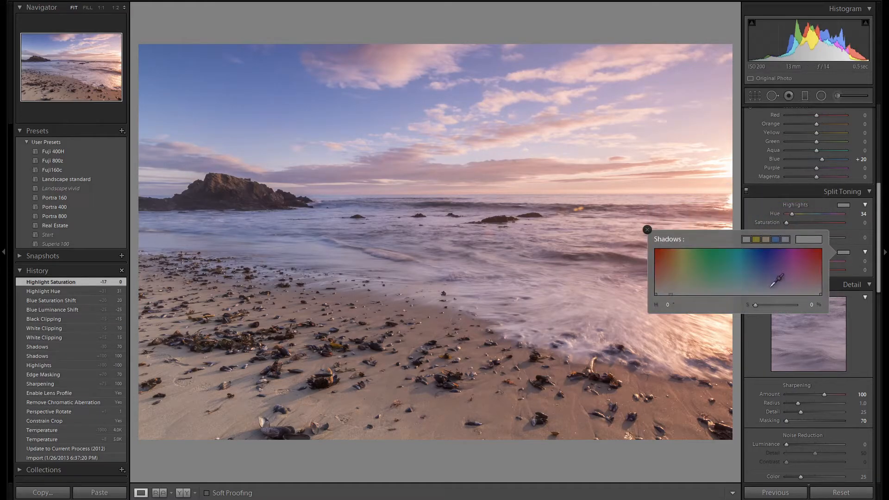
left_click_drag(769, 288, 764, 290)
left_click(799, 236)
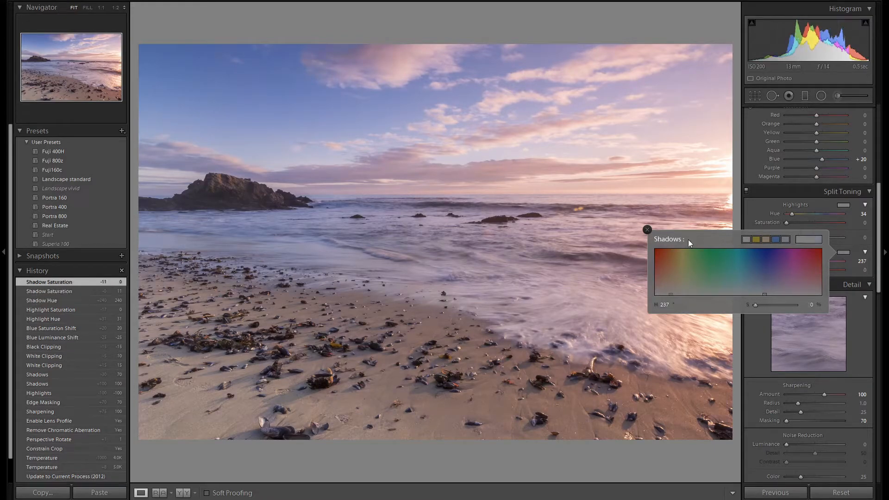
Close the shadows color picker and draw a diagonal graduated filter across the sea covering the sky and sunlit side, checking its mask overlay
left_click(646, 229)
left_click(646, 229)
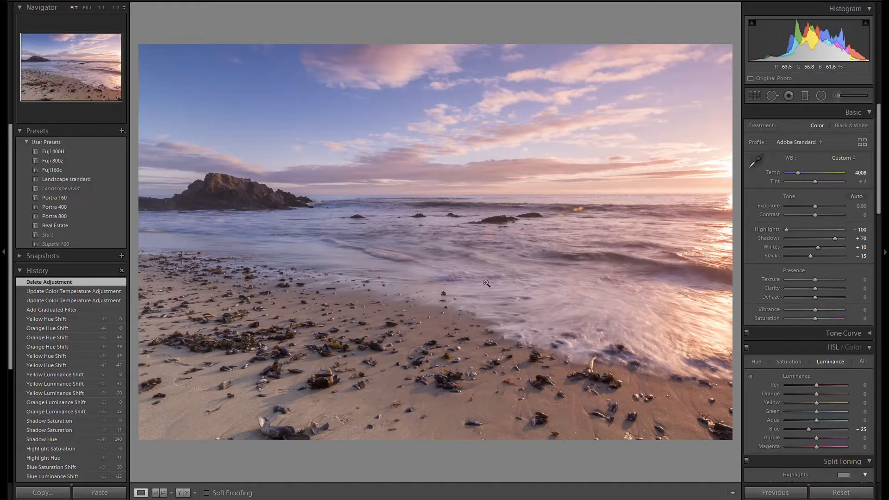
left_click(804, 95)
left_click_drag(517, 191, 476, 324)
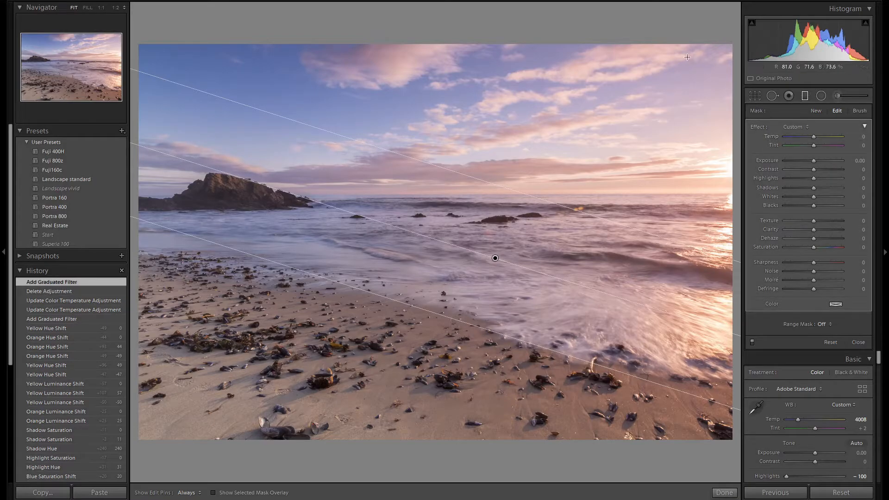
key("o")
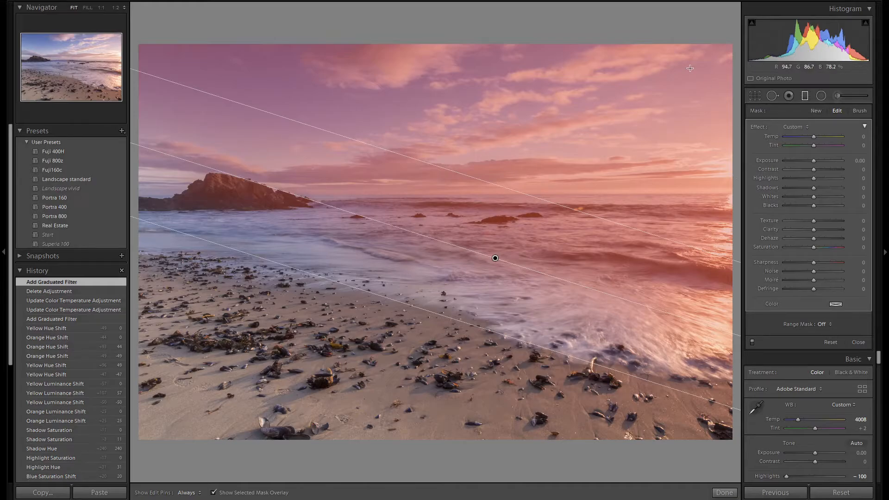
key("o")
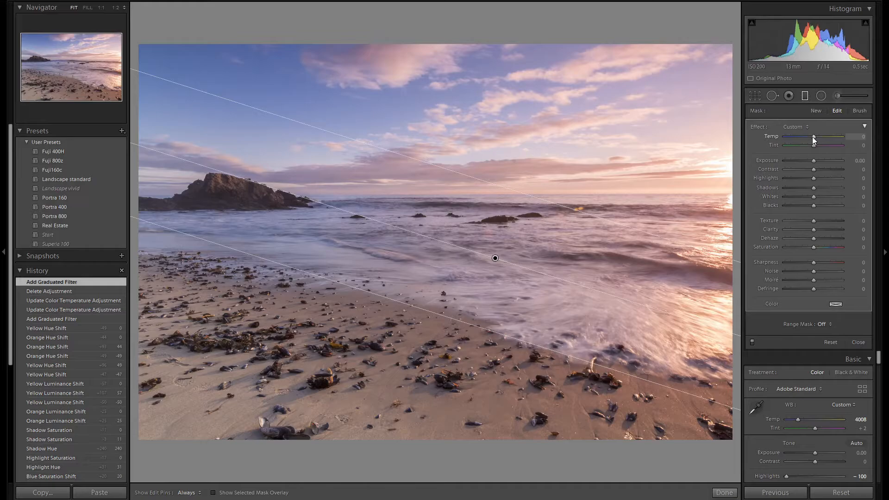
Cool the graduated filter area by setting its Temp to -12
key("Down")
key("Down")
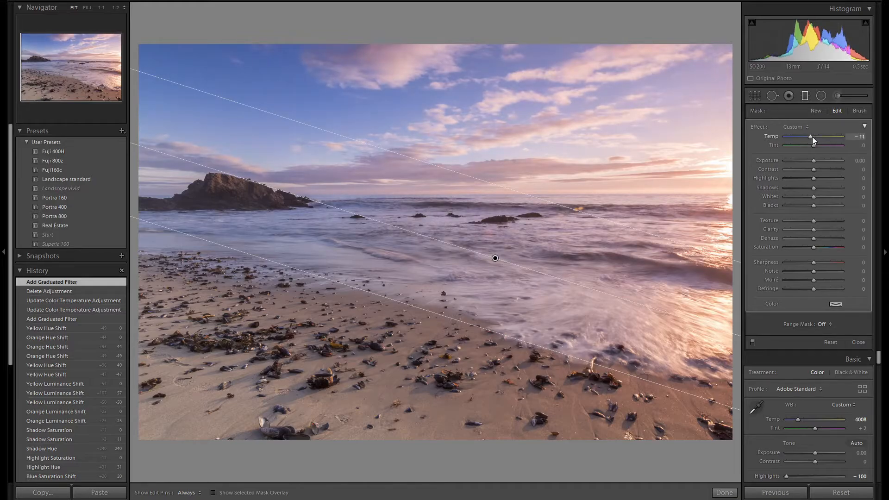
key("Down")
key("Down")
key("Up")
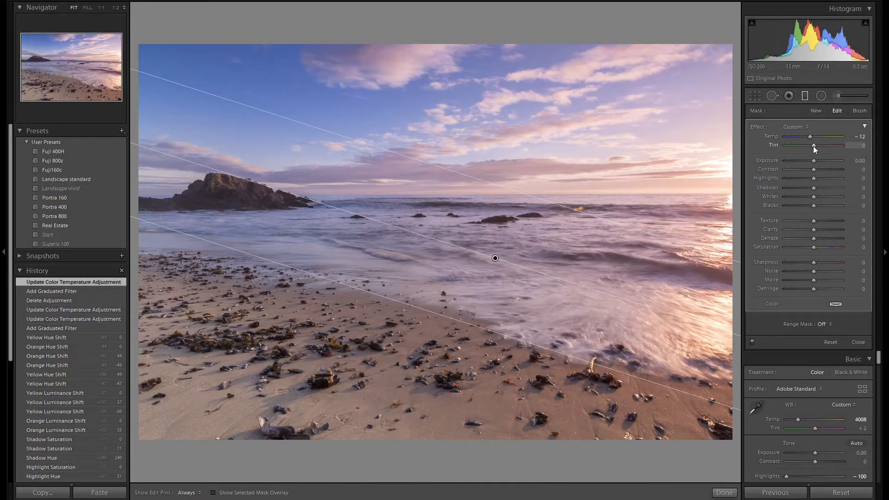
Shift the graduated filter toward green by setting its Tint to -25
key("Down")
key("Down")
key("Down")
key("Down")
key("Down")
key("Down")
key("Down")
key("Down")
key("Down")
key("Down")
key("Down")
key("Down")
key("Down")
key("Down")
key("Down")
key("Down")
key("Down")
key("Down")
key("Down")
key("Down")
key("Down")
key("Down")
key("Down")
key("Down")
key("Down")
key("Down")
key("Down")
key("Down")
key("Down")
key("Down")
key("Down")
key("Down")
key("Down")
key("Down")
key("Down")
key("Down")
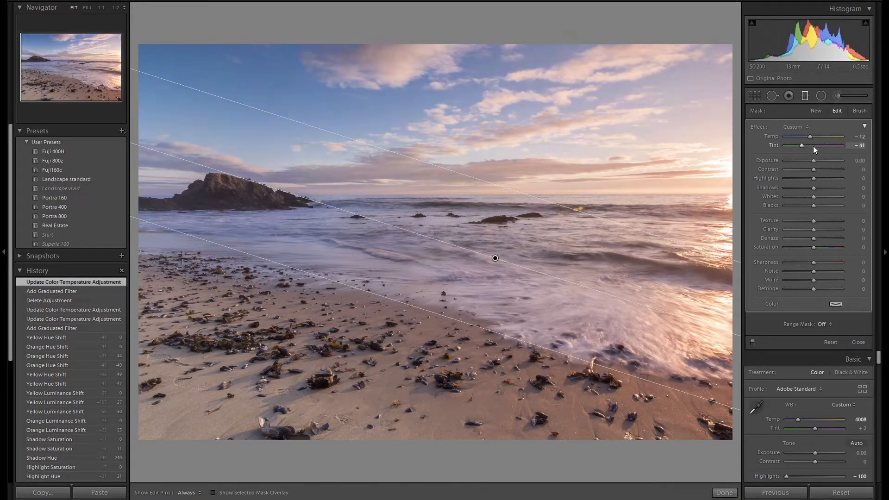
mouse_move(799, 146)
left_mouse_down()
mouse_move(791, 147)
mouse_move(804, 145)
left_mouse_up()
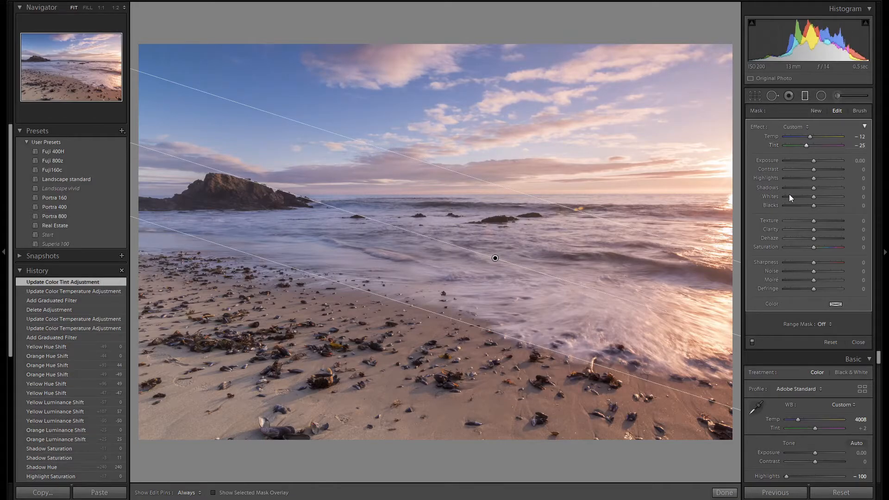
Compare the photo with the graduated filter off and on, leave it enabled and exit the filter tool
left_click(752, 343)
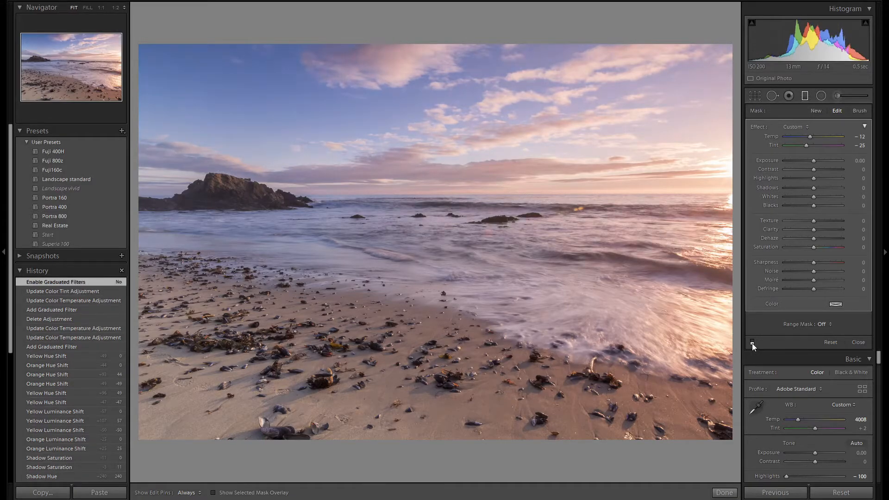
left_click(752, 342)
left_click(751, 342)
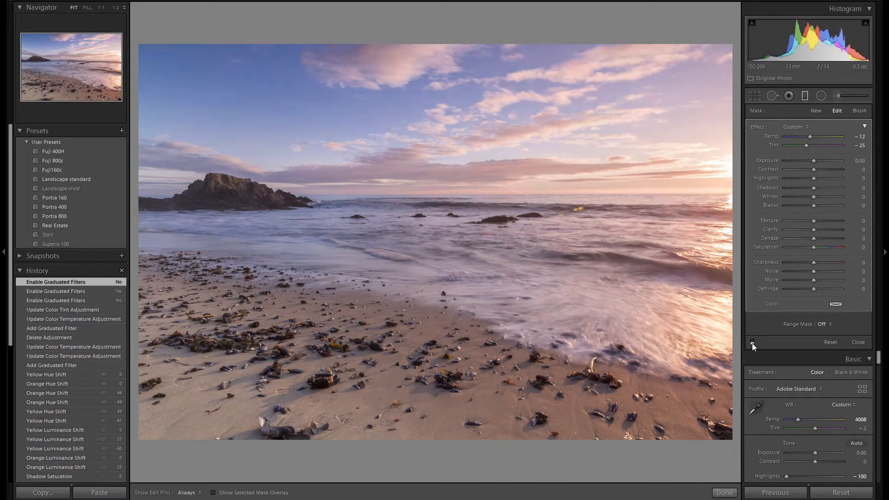
left_click(752, 343)
left_click(752, 343)
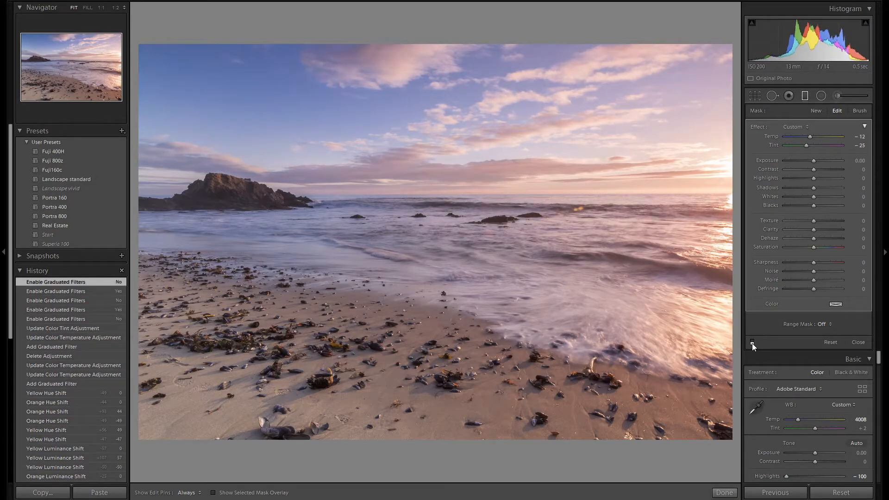
left_click(751, 343)
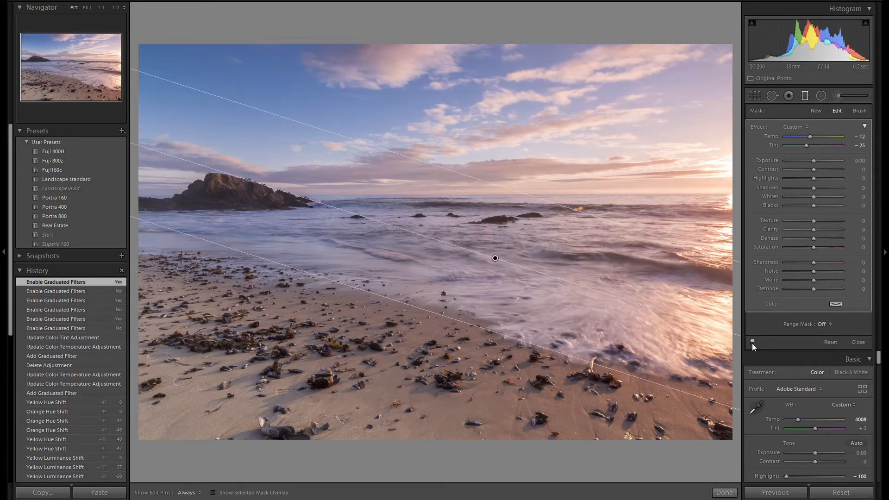
left_click(751, 343)
left_click(752, 343)
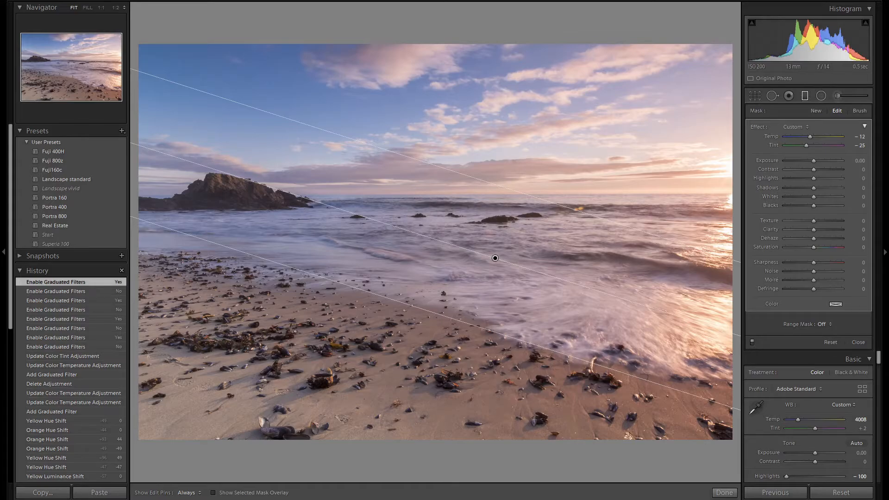
left_click(805, 97)
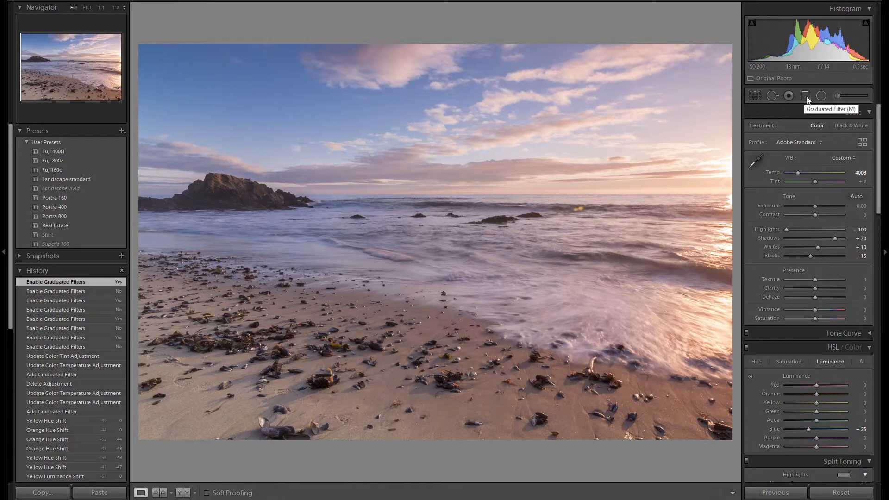
Add a radial filter over the seaweed patch on the left of the beach and adjust its exposure
left_click(820, 95)
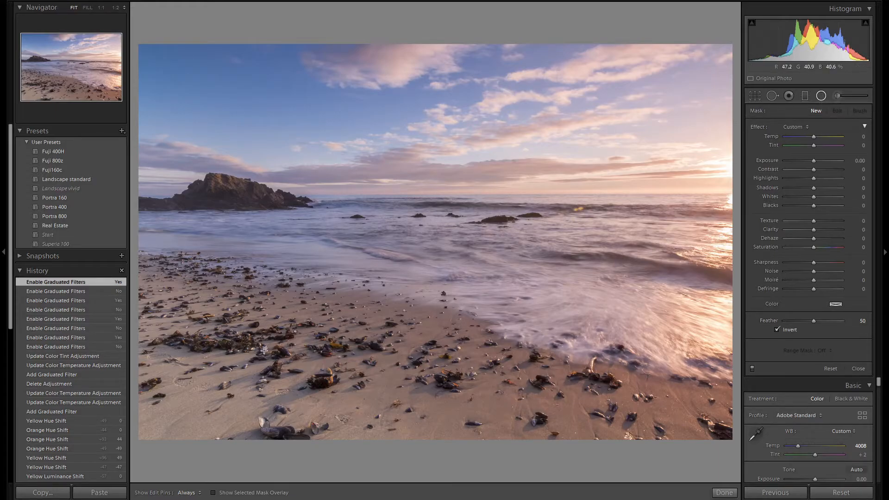
left_click_drag(259, 351, 236, 347)
left_click_drag(811, 160, 812, 162)
Add a second radial filter, tilted over the seaweed clump in the center foreground, with Exposure 0.20
left_click(814, 110)
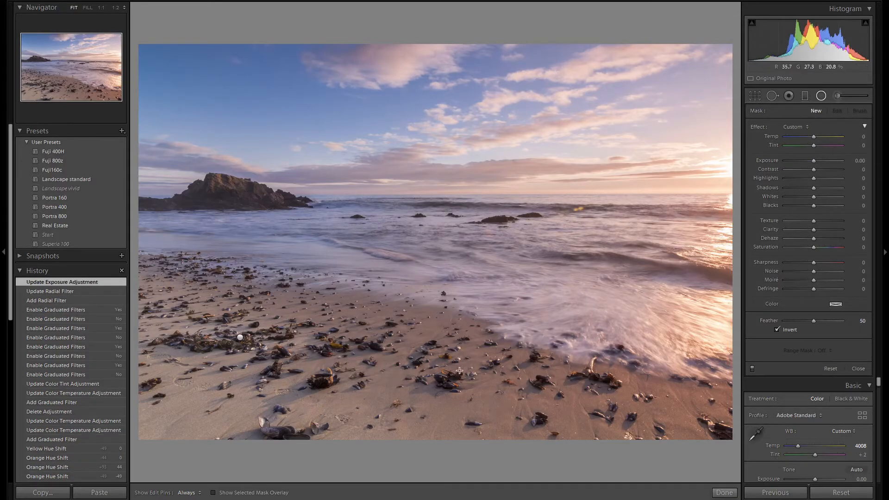
left_click_drag(459, 371, 516, 401)
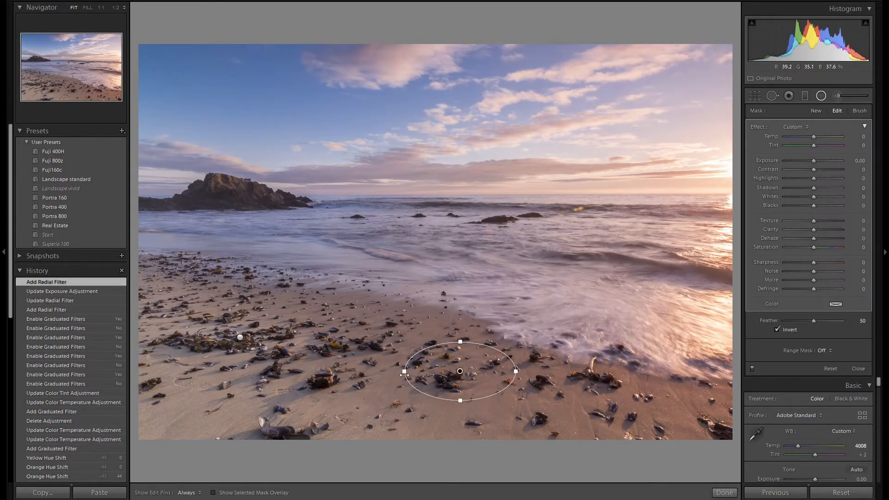
left_click_drag(404, 373, 415, 340)
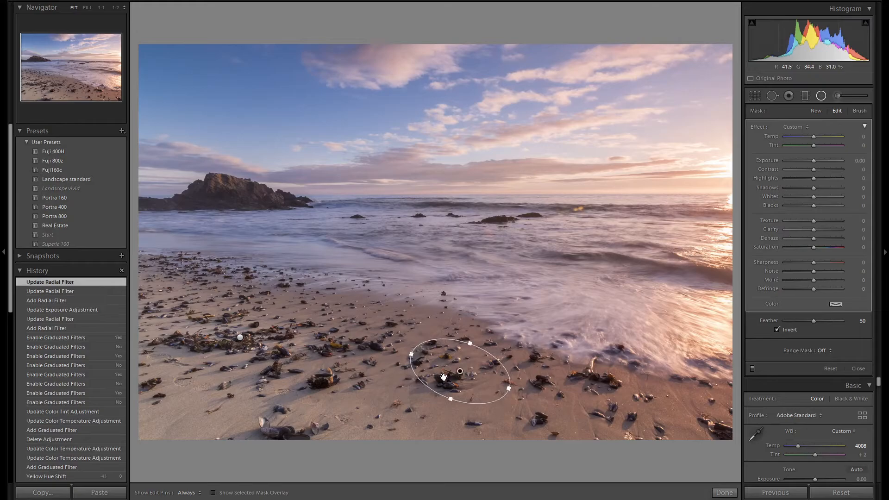
left_click_drag(443, 377, 428, 375)
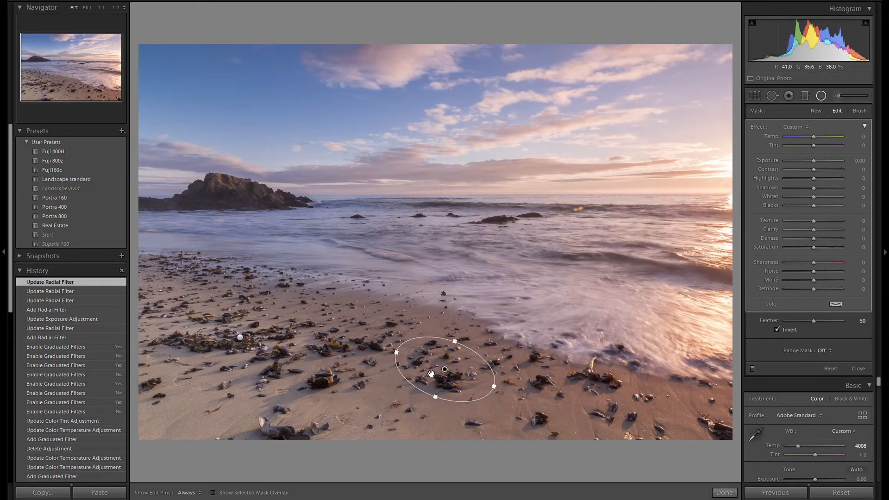
left_click(813, 161)
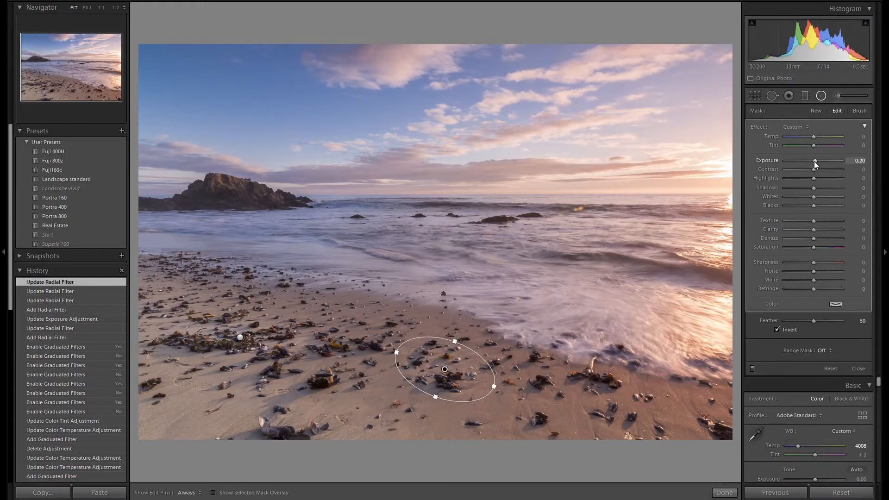
Add a third radial filter, wide and flat over the seaweed at the right foreground near the waterline, with Exposure 0.30
left_click(814, 111)
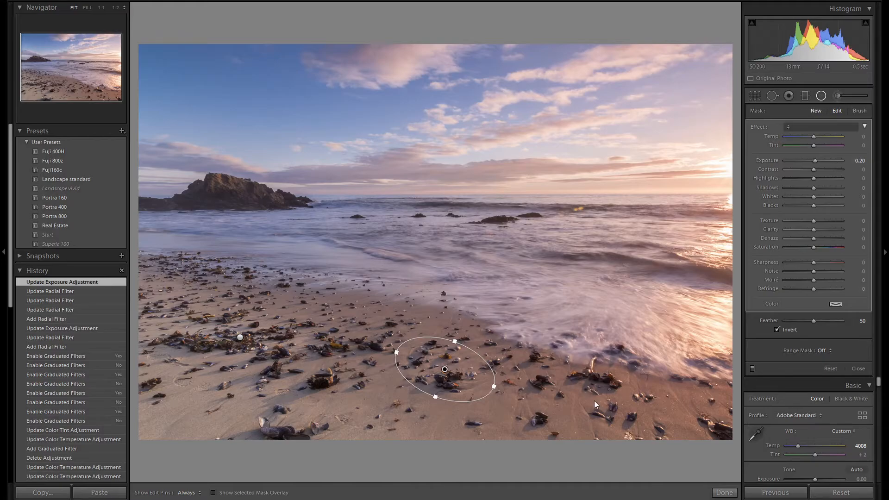
mouse_move(611, 406)
left_mouse_down()
mouse_move(643, 417)
mouse_move(655, 432)
left_mouse_up()
mouse_move(598, 416)
left_mouse_down()
mouse_move(576, 392)
mouse_move(519, 382)
left_mouse_up()
mouse_move(576, 381)
left_mouse_down()
mouse_move(562, 382)
mouse_move(579, 390)
left_mouse_up()
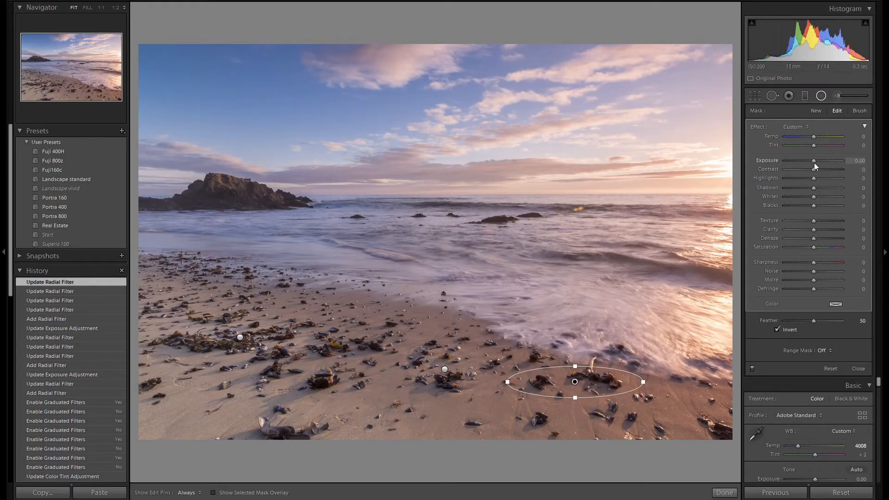
key("Up")
key("Up")
key("Up")
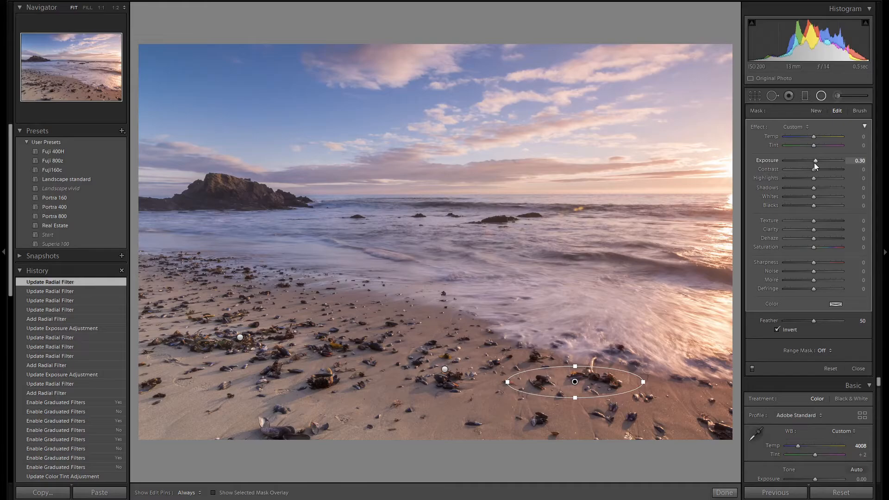
Compare the photo with the radial filters off and on, leave them enabled and exit the filter tool
left_click(751, 368)
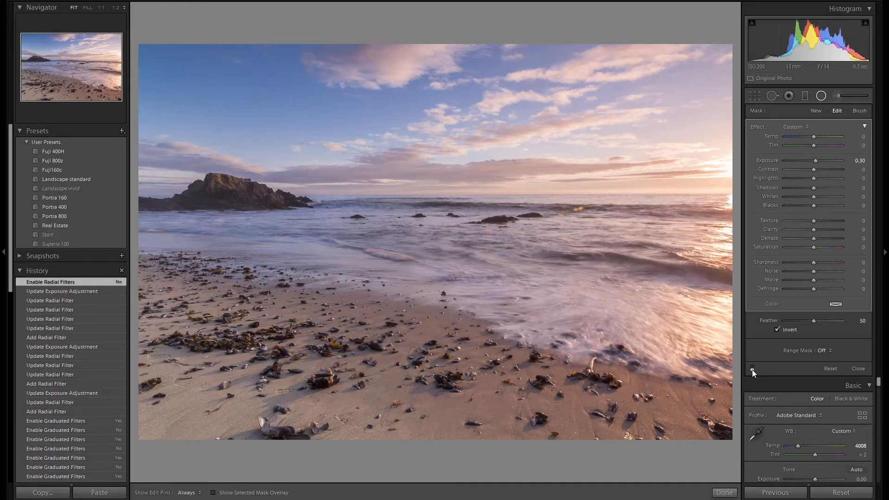
left_click(751, 369)
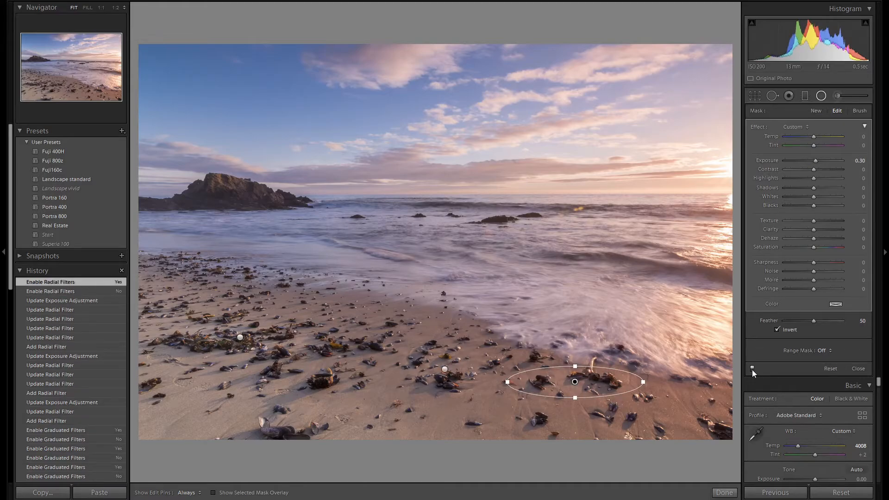
left_click(752, 369)
left_click(751, 369)
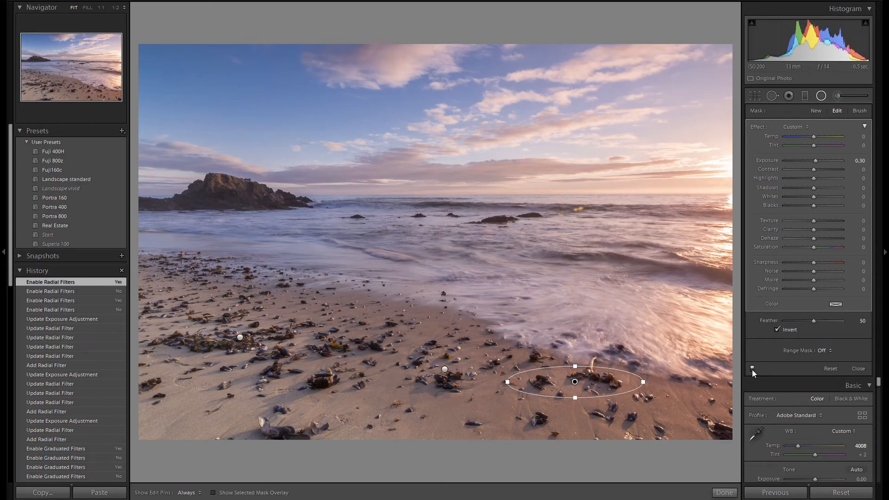
left_click(822, 96)
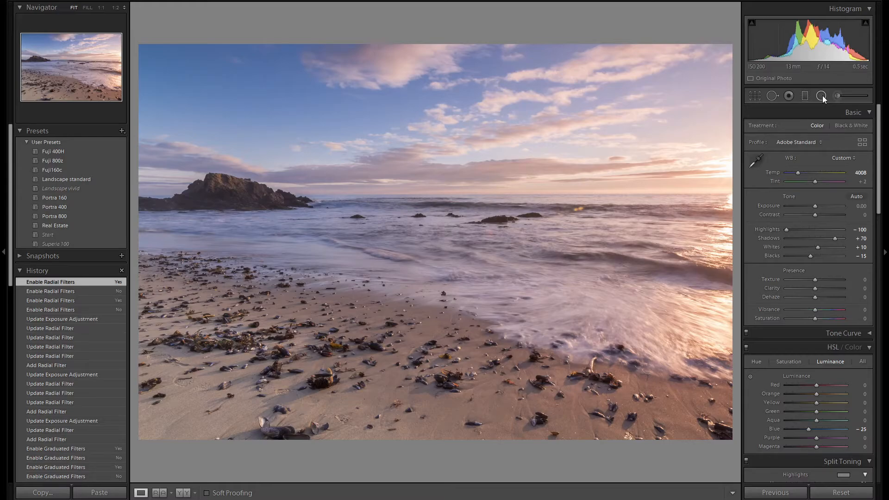
Darken the blues further by setting the HSL Blue luminance to -30
scroll(826, 274, "down", 3)
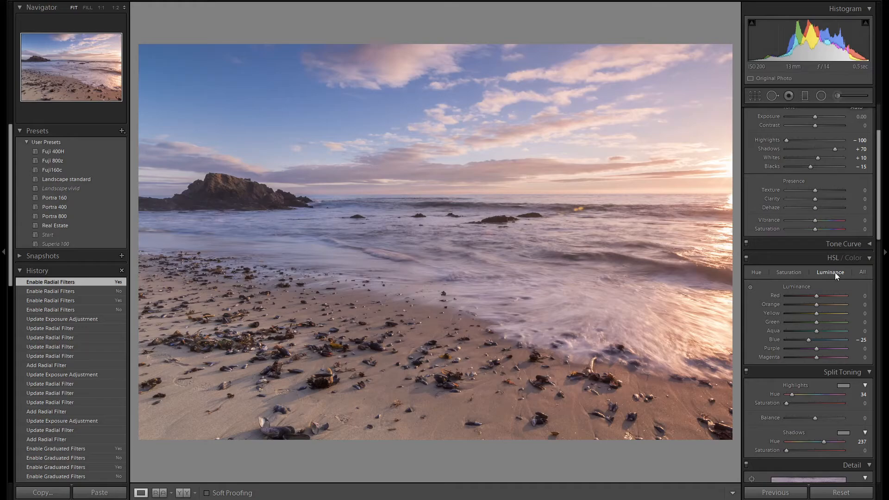
left_click(862, 272)
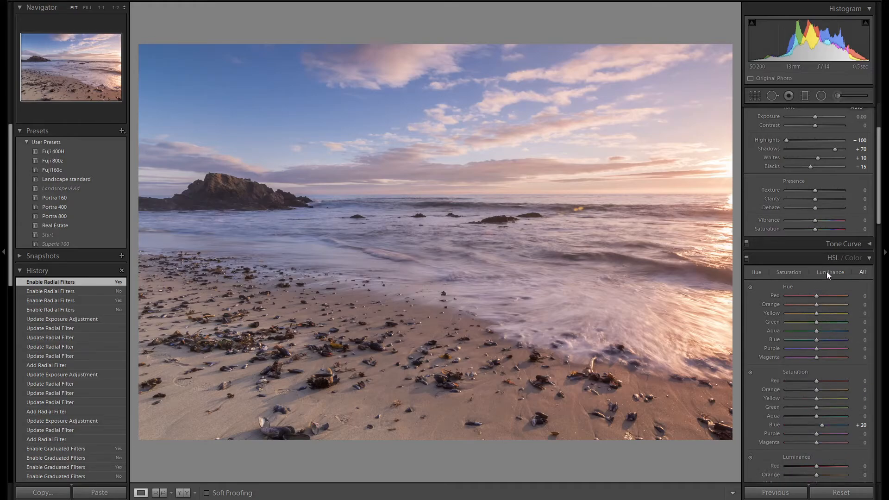
left_click(826, 271)
left_click(808, 338)
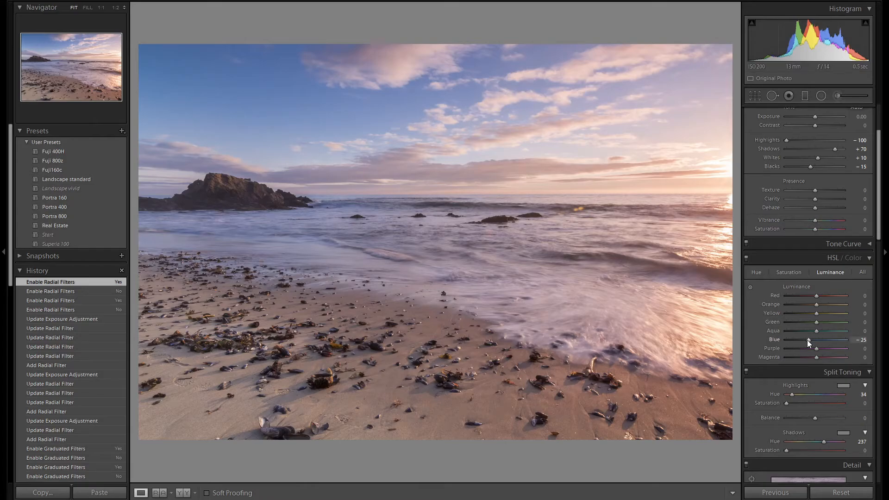
left_click_drag(808, 340, 807, 340)
Increase the HSL Blue saturation to +25
left_click(796, 271)
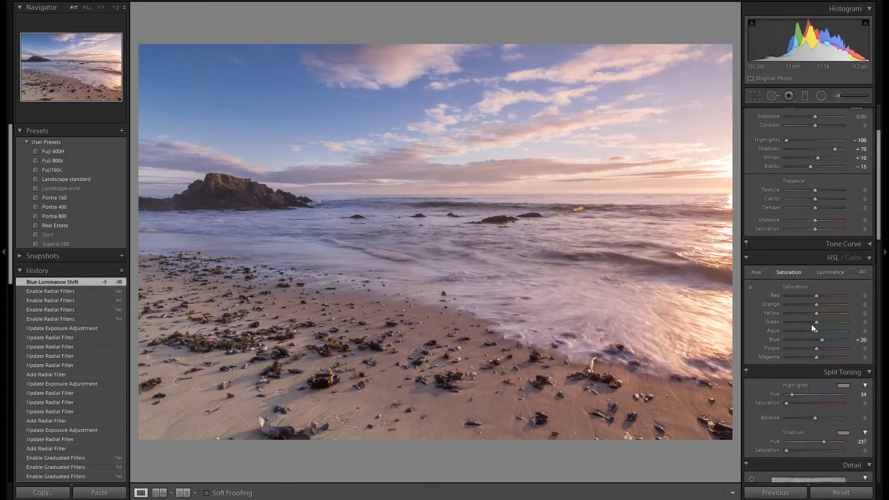
left_click_drag(816, 339, 822, 339)
left_click_drag(821, 340, 821, 340)
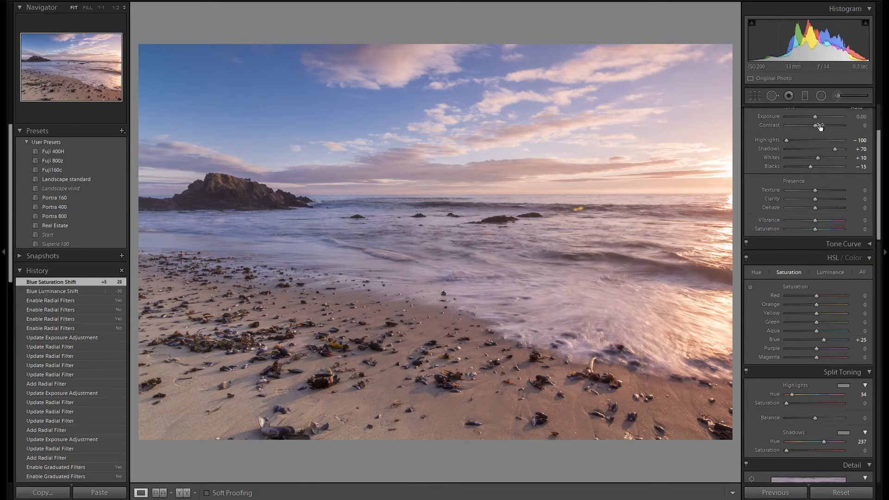
Inspect the photo for sensor dust with the Spot Removal tool's Visualize Spots view, adjusting its threshold, and exit the tool
left_click(775, 99)
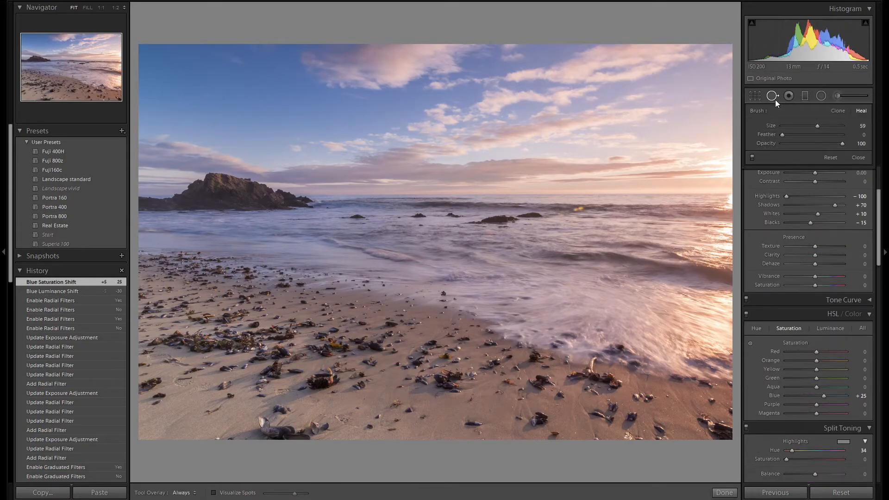
left_click(248, 493)
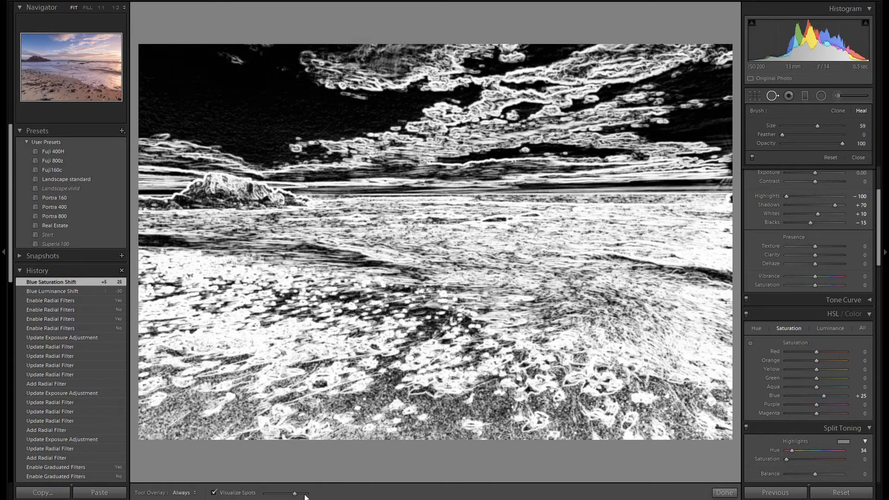
left_click_drag(295, 493, 297, 495)
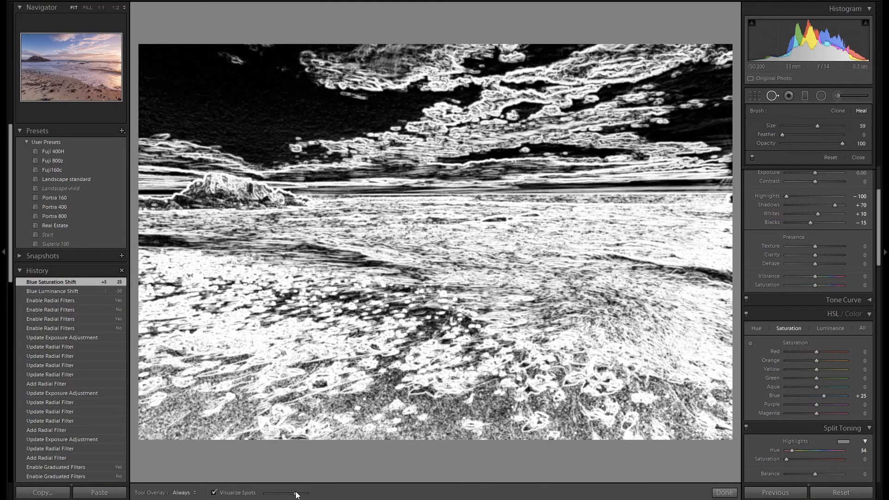
left_click(214, 492)
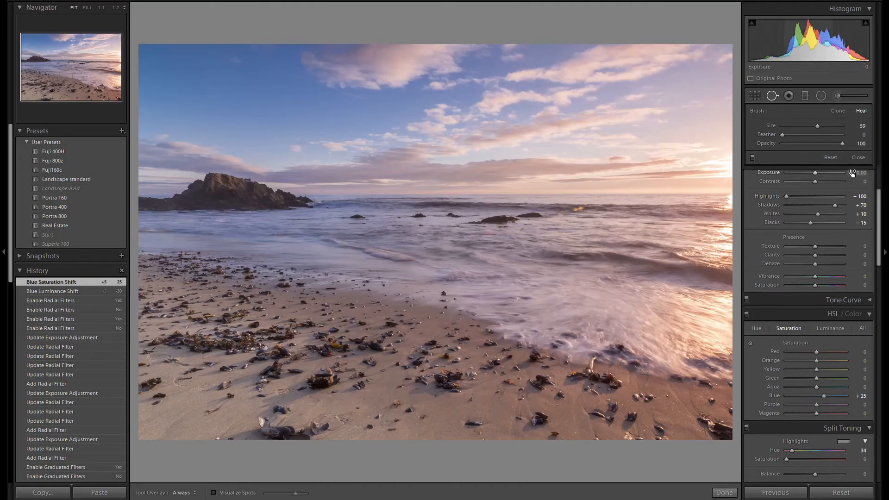
left_click(771, 95)
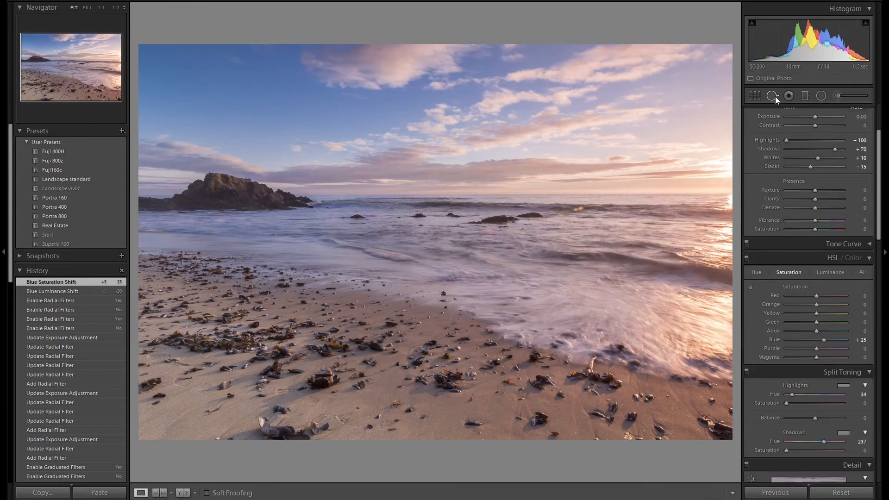